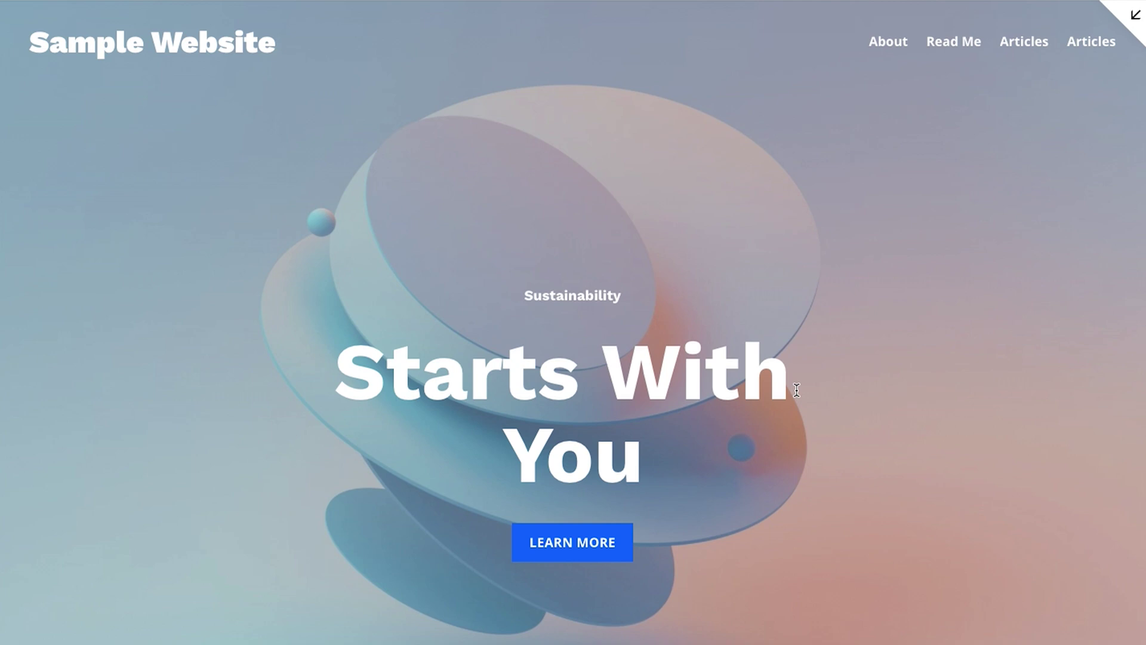
# Exit the full-screen preview and return to the Home page editor with its Pages list
pyautogui.press('Escape')
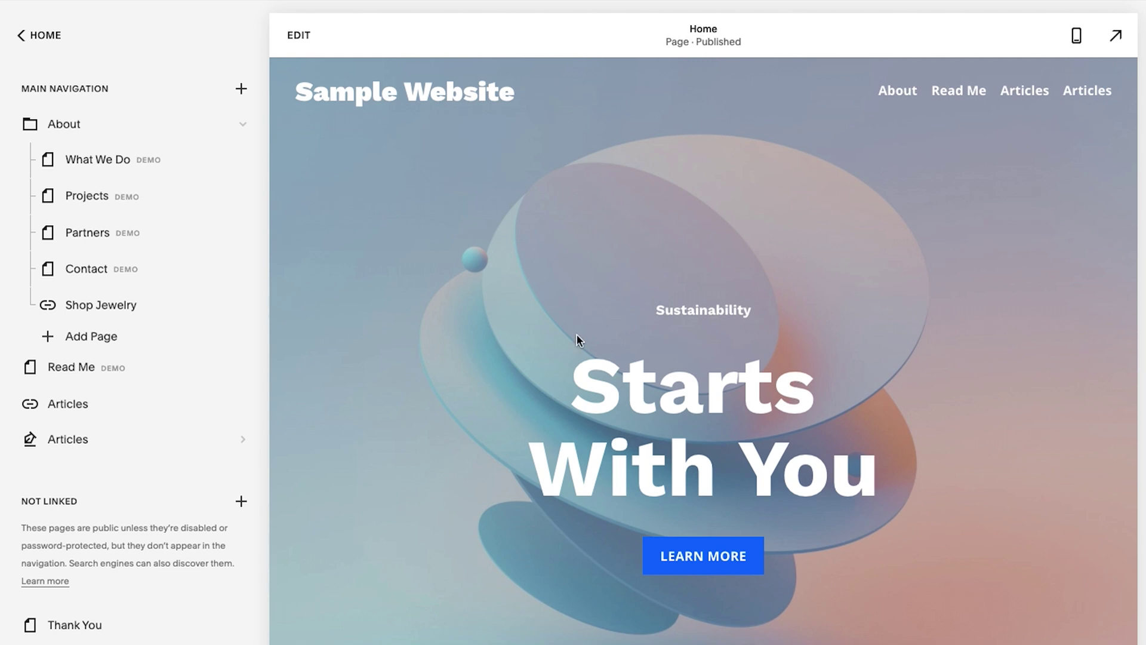
# Enter edit mode on the Home page and bring up the site header settings
pyautogui.click(635, 353)
pyautogui.click(299, 34)
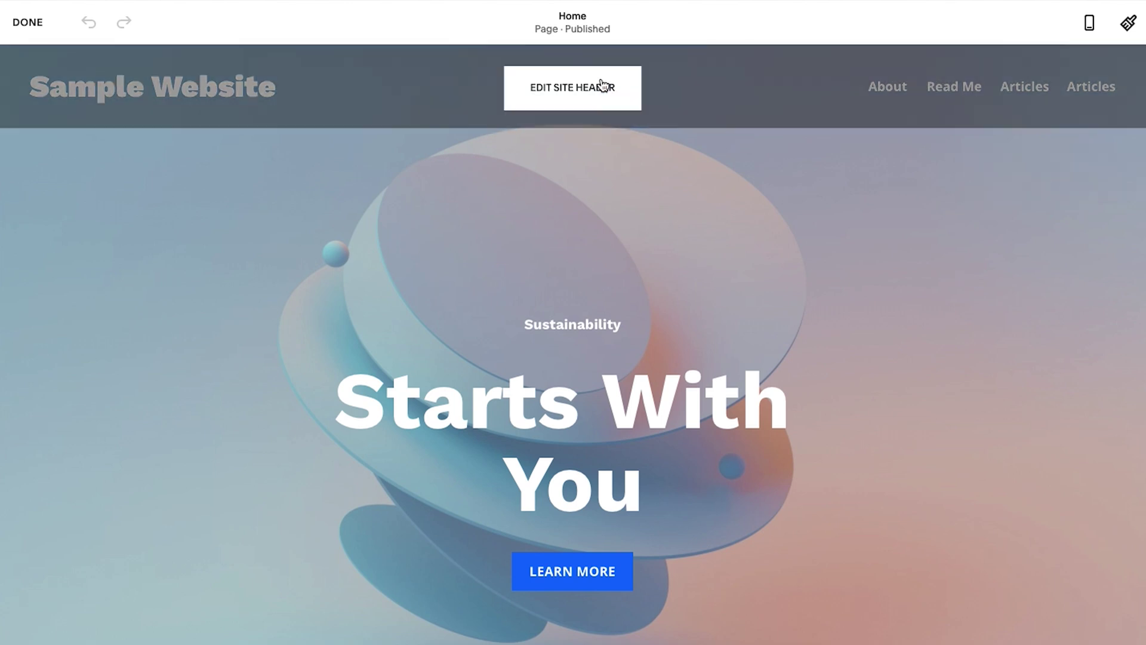
pyautogui.click(336, 103)
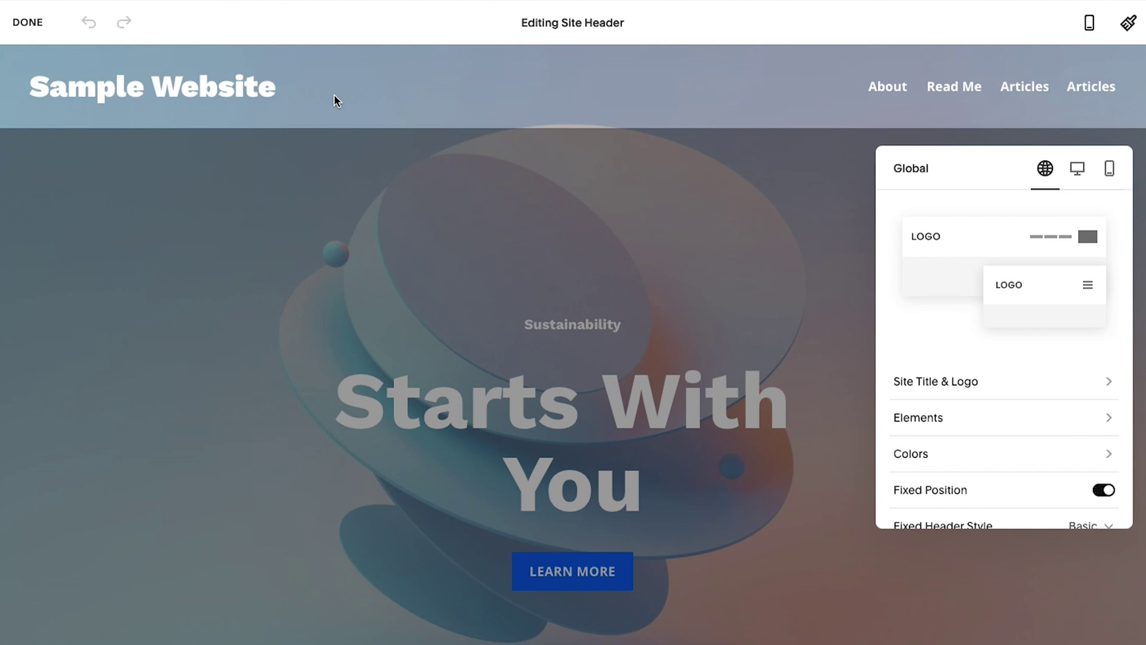
# Turn on the Button element in the header's Elements list to add a Take Action button
pyautogui.click(926, 421)
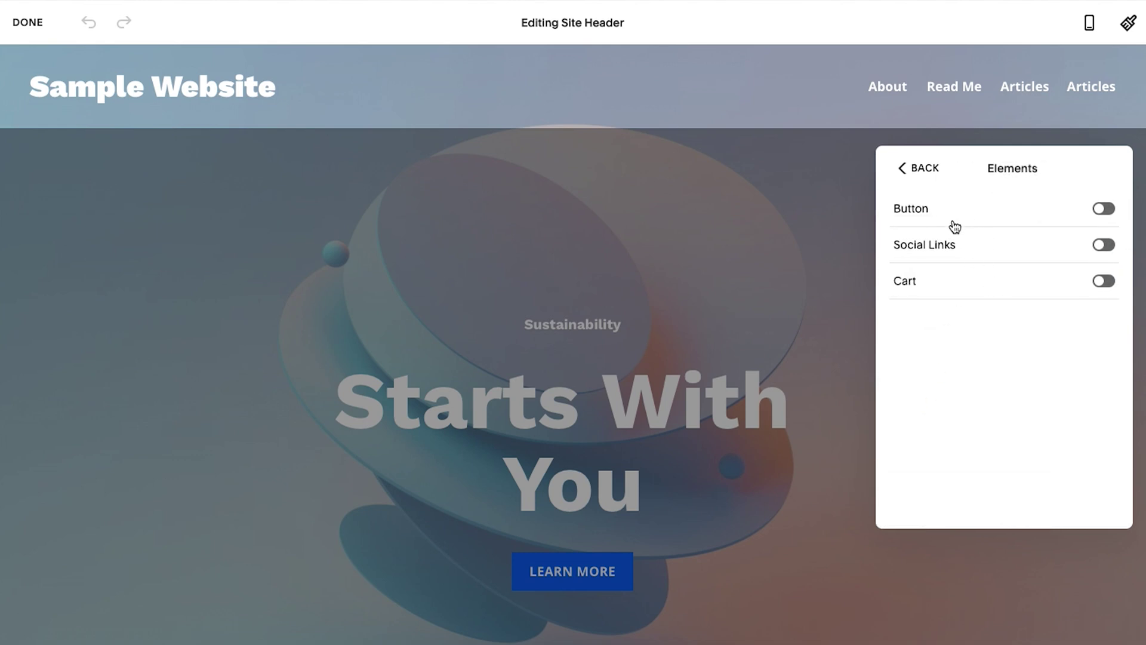
pyautogui.click(1110, 211)
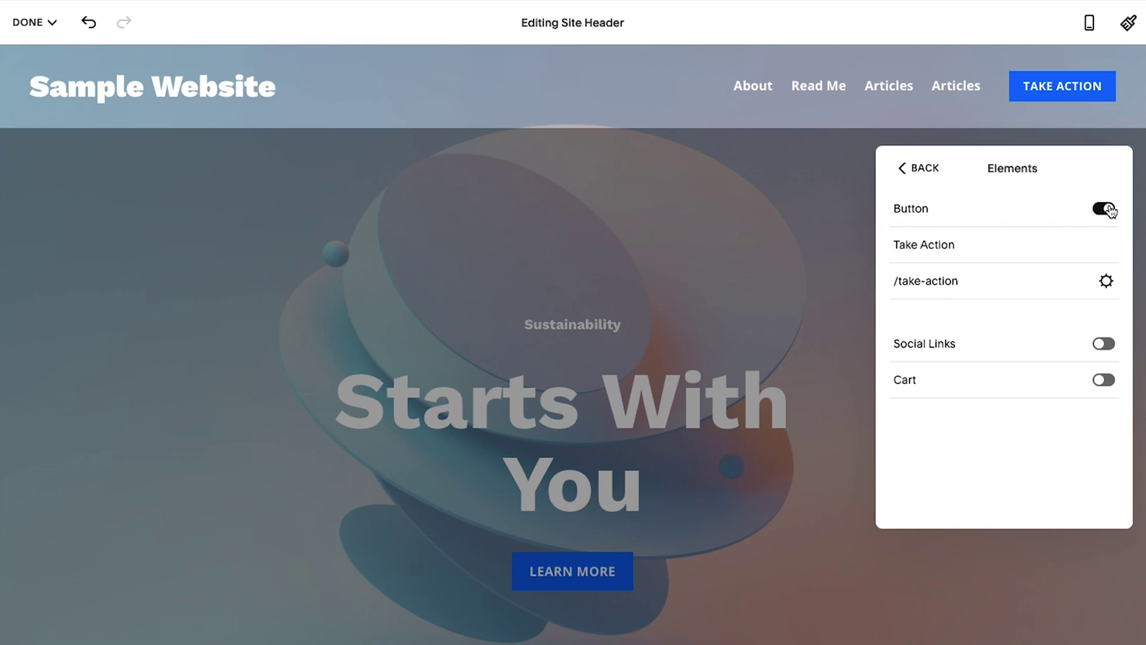
# Change the header button's label from Take Action to 'Contact Us'
pyautogui.click(986, 245)
pyautogui.hotkey('ctrl', 'a')
pyautogui.write('Contact Us')
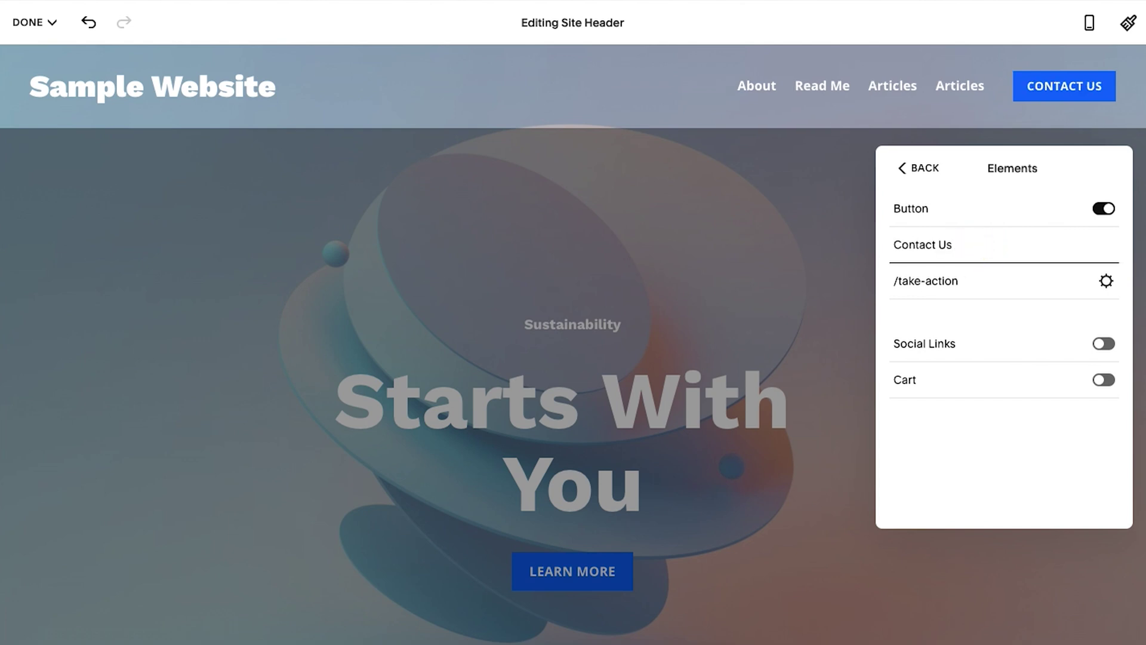
# Replace the /take-action link with the Contact page (/contact) from the page suggestions
pyautogui.click(967, 281)
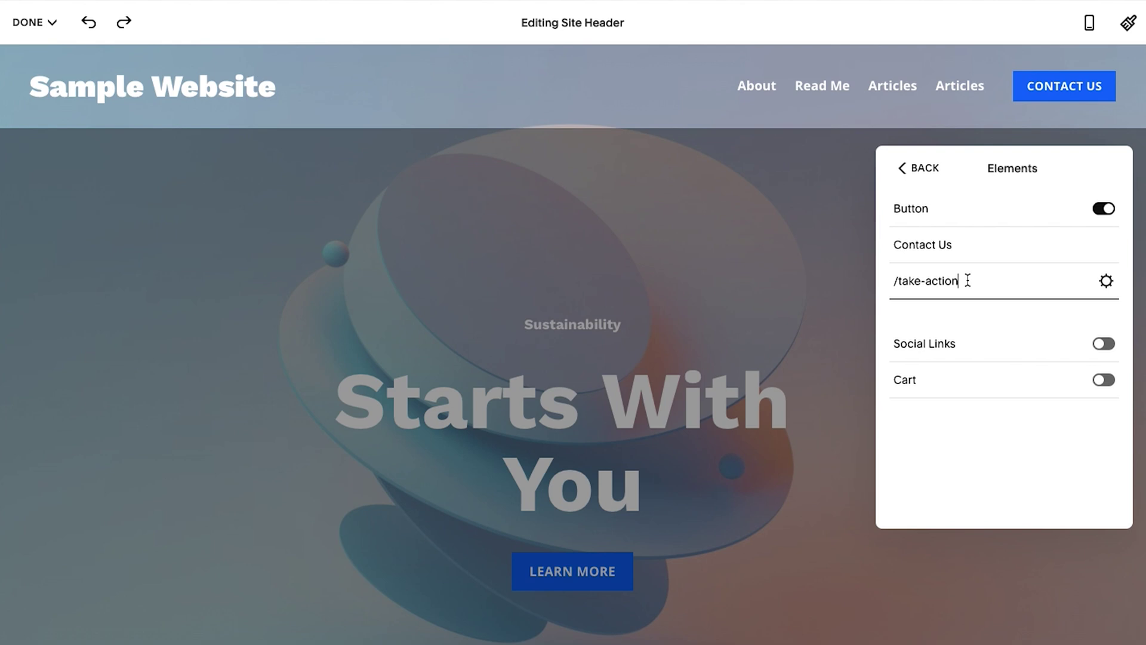
pyautogui.tripleClick(930, 285)
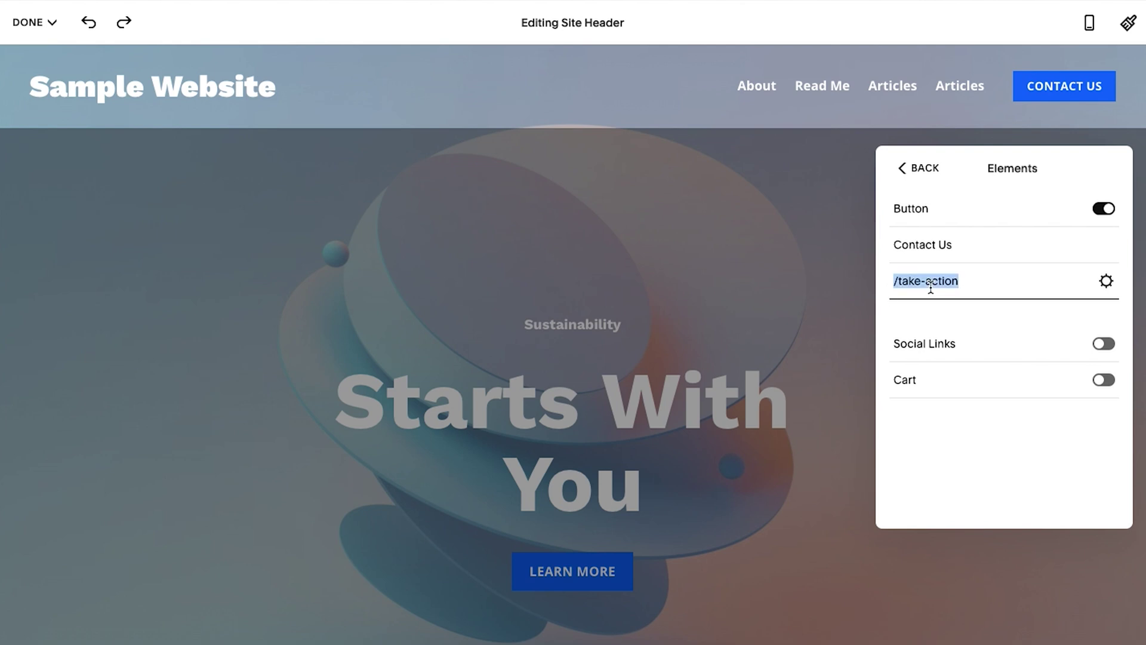
pyautogui.press('BackSpace')
pyautogui.click(926, 285)
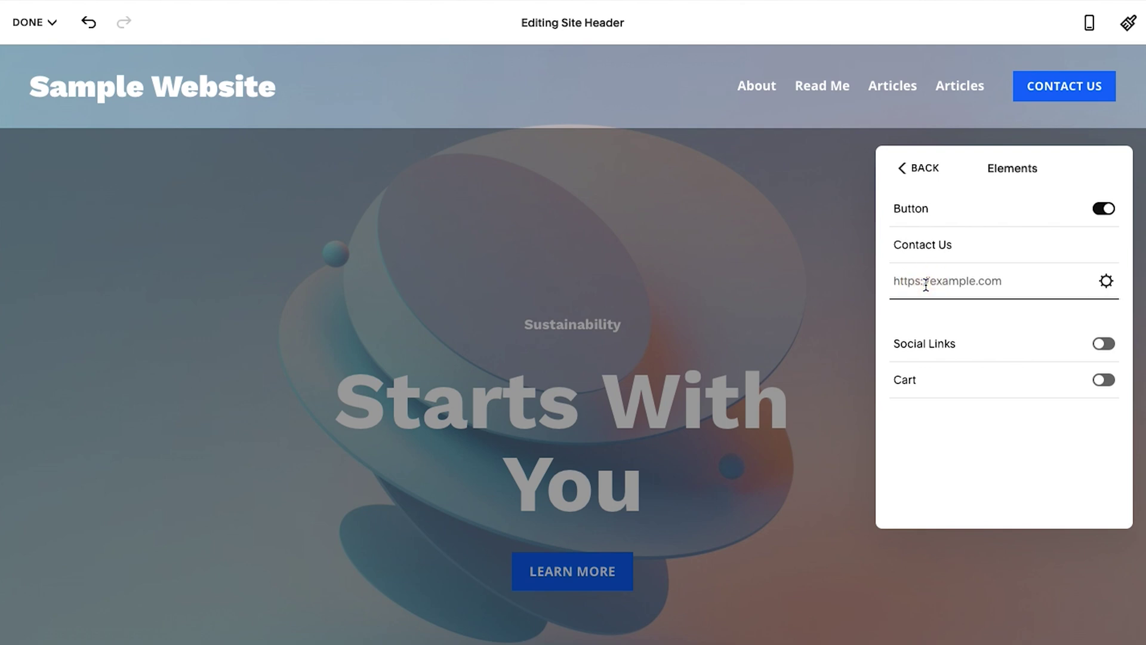
pyautogui.write('/')
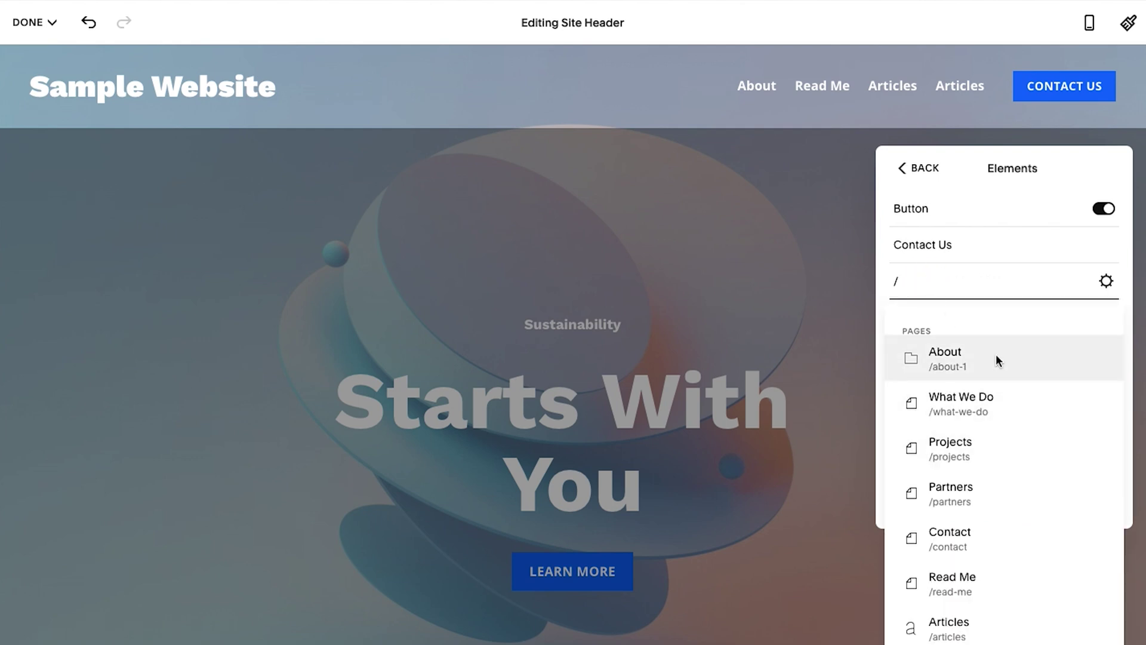
pyautogui.write('cont')
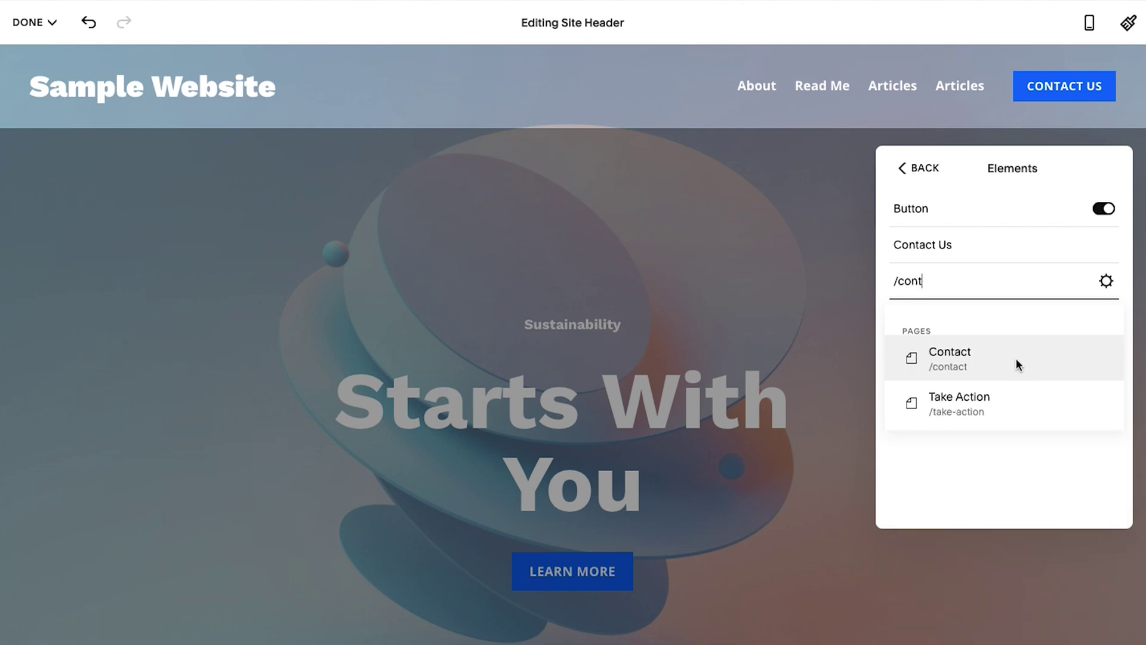
pyautogui.click(979, 358)
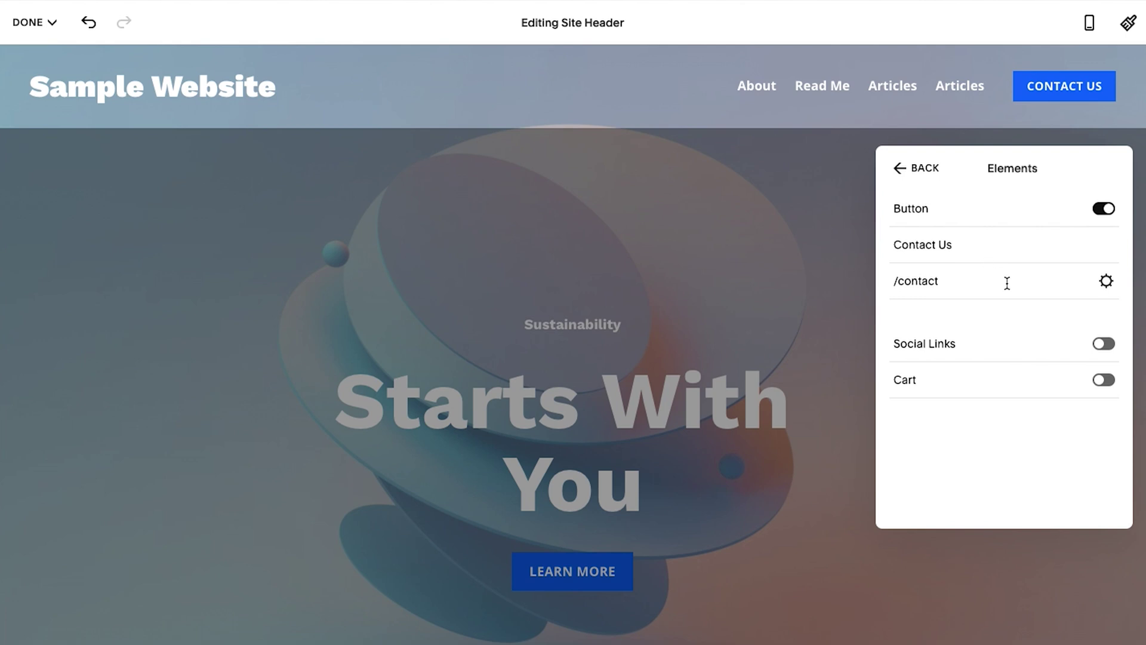
pyautogui.click(1106, 283)
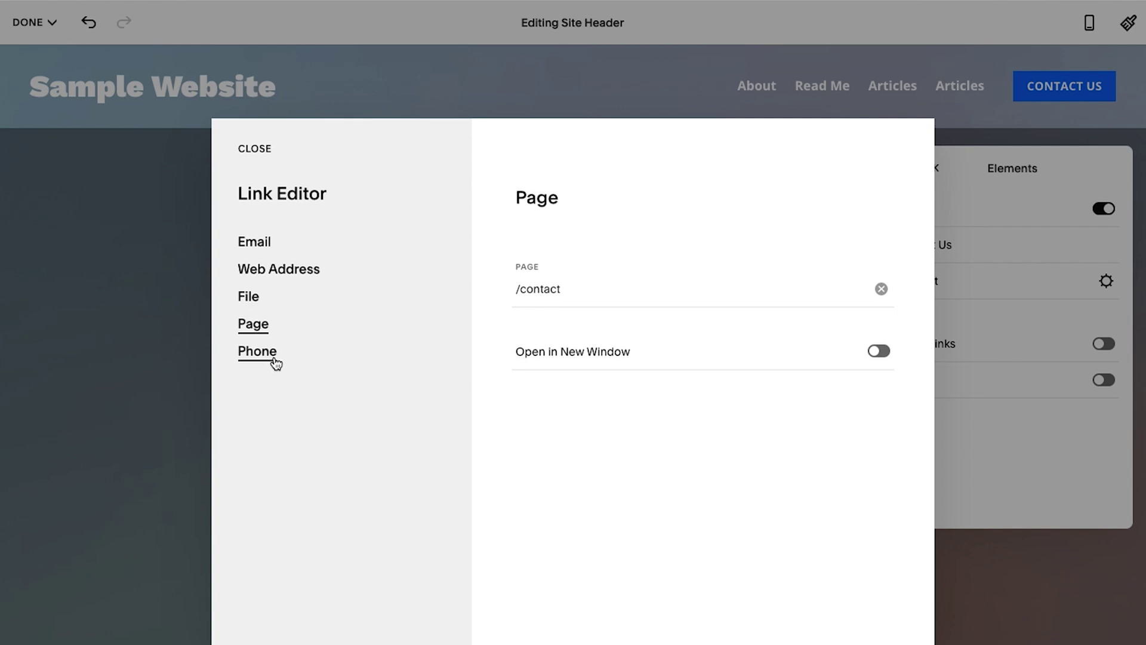
pyautogui.click(255, 149)
# Relabel the header button 'Call Us' and clear its /contact link
pyautogui.tripleClick(954, 243)
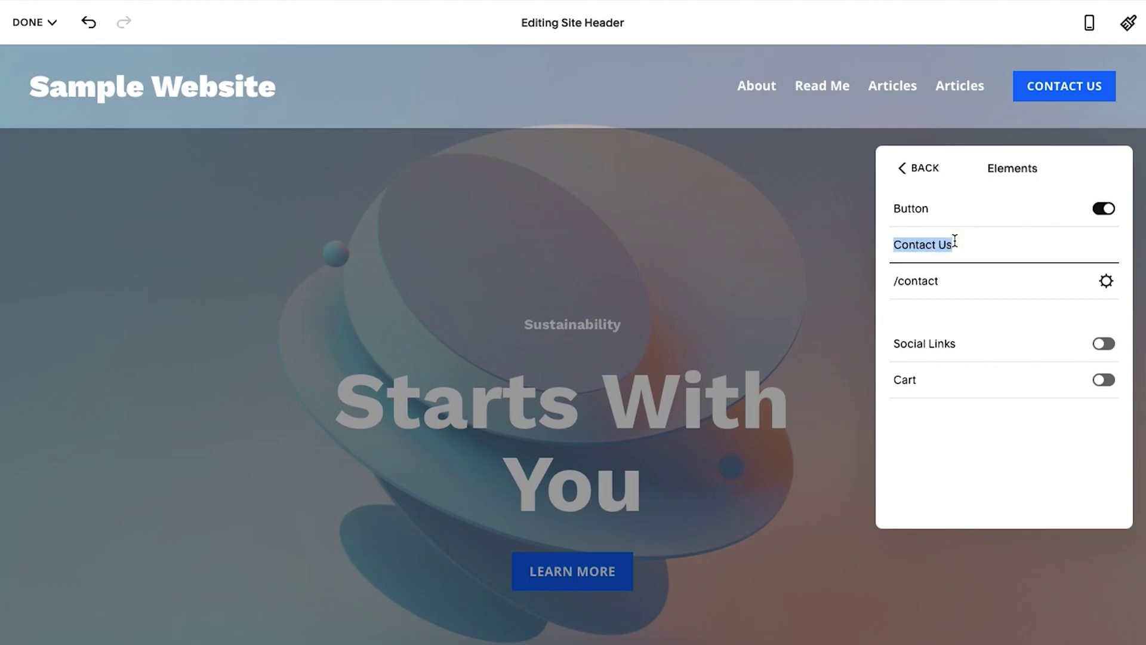
pyautogui.write('Call Us')
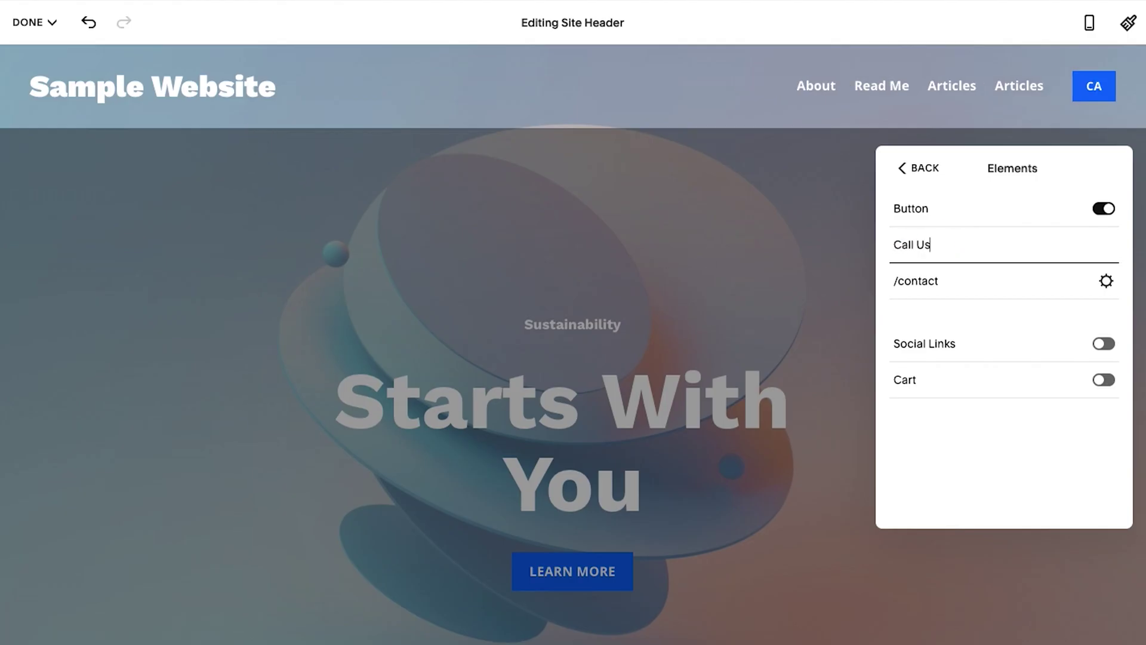
pyautogui.tripleClick(988, 288)
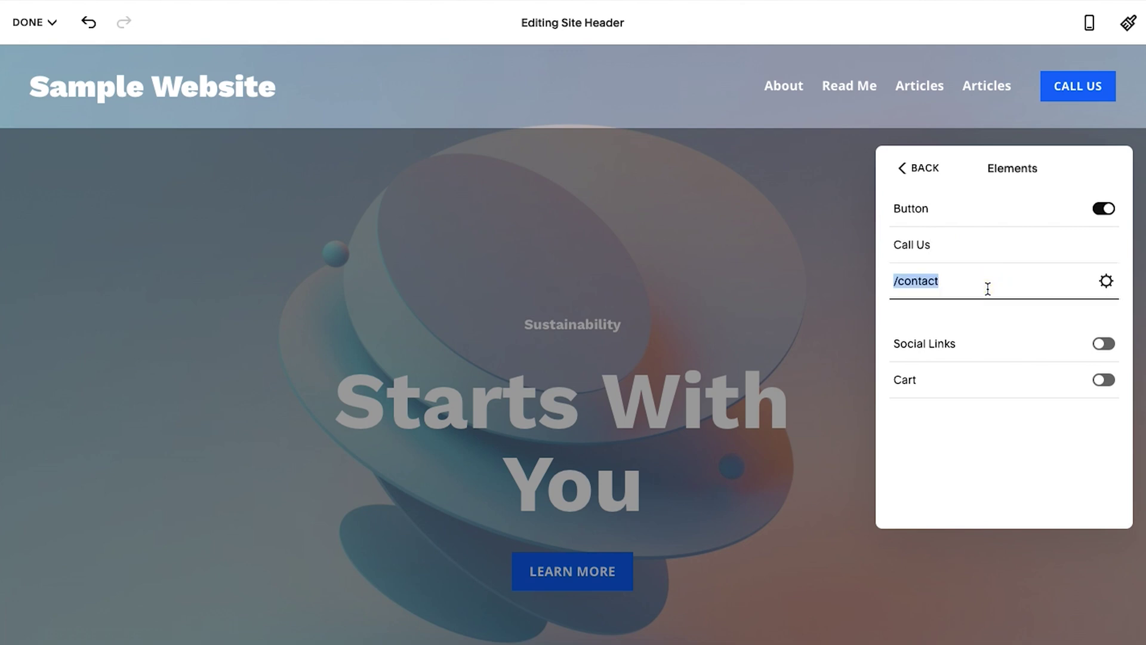
pyautogui.press('BackSpace')
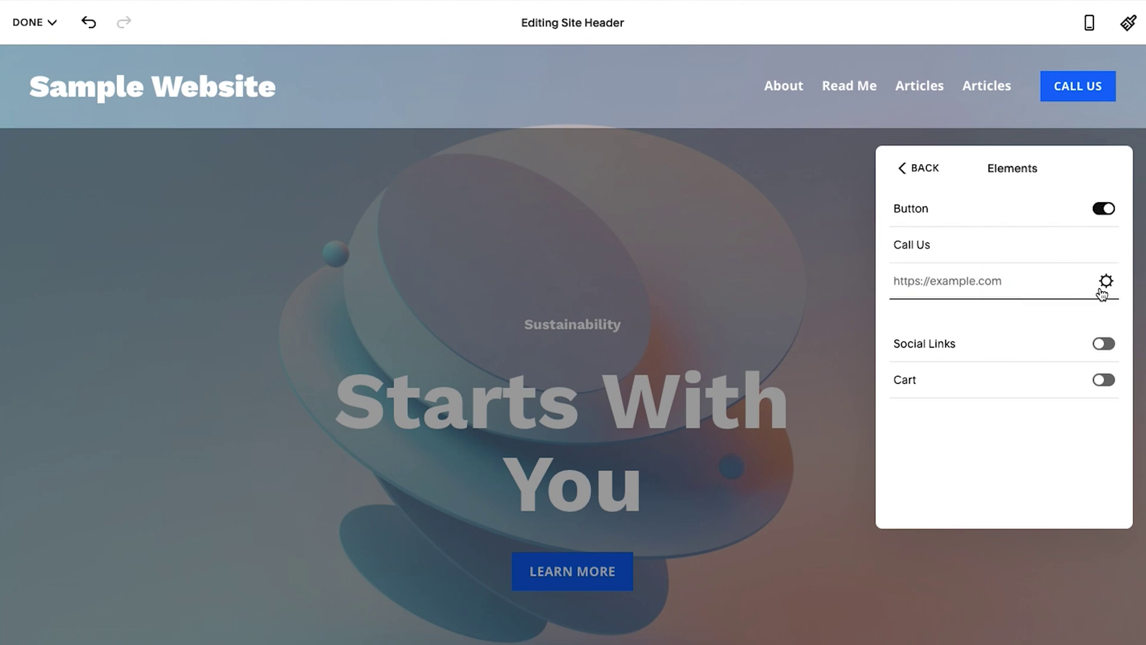
# Set the button's link to a Phone link with the phone number and tel protocol, and save it
pyautogui.click(1106, 282)
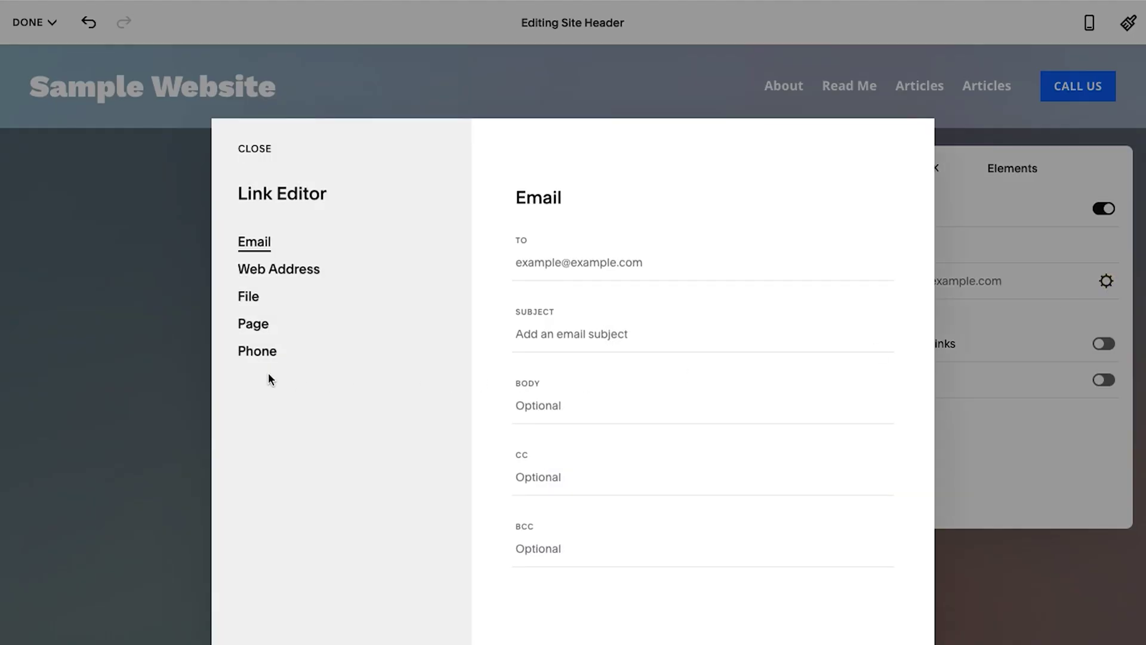
pyautogui.click(251, 357)
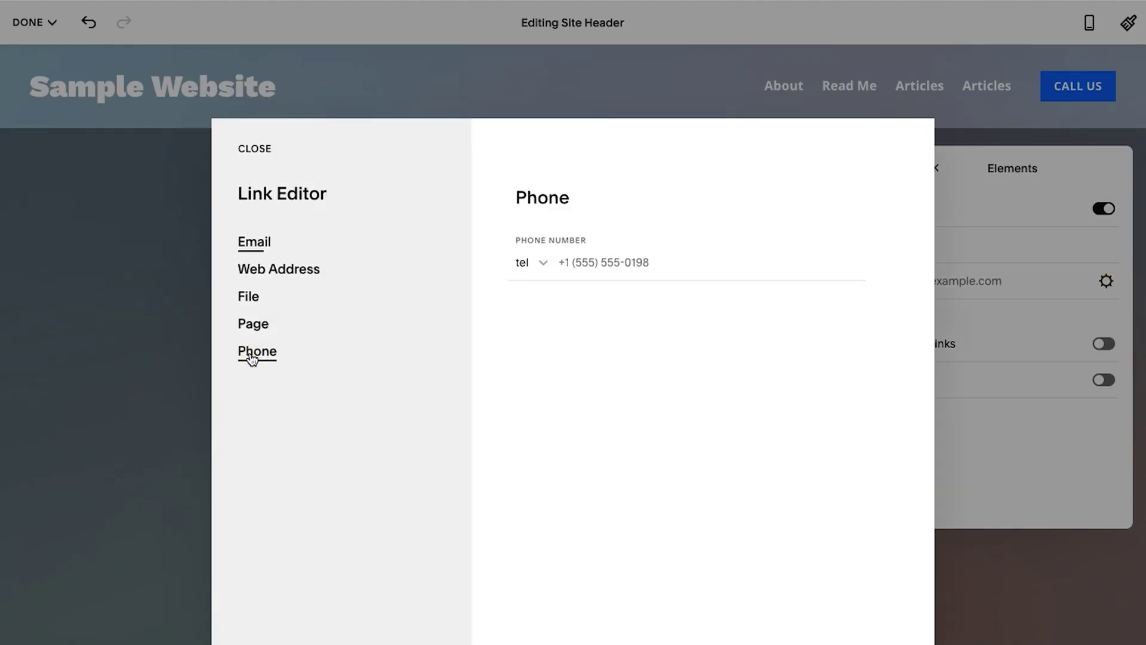
pyautogui.click(620, 257)
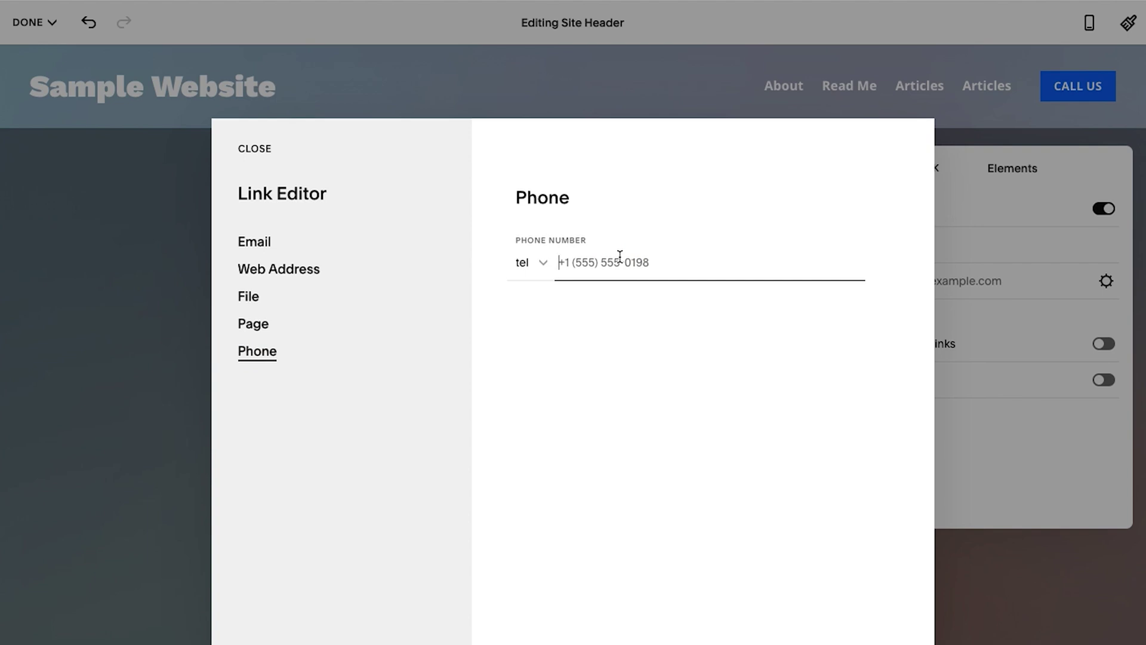
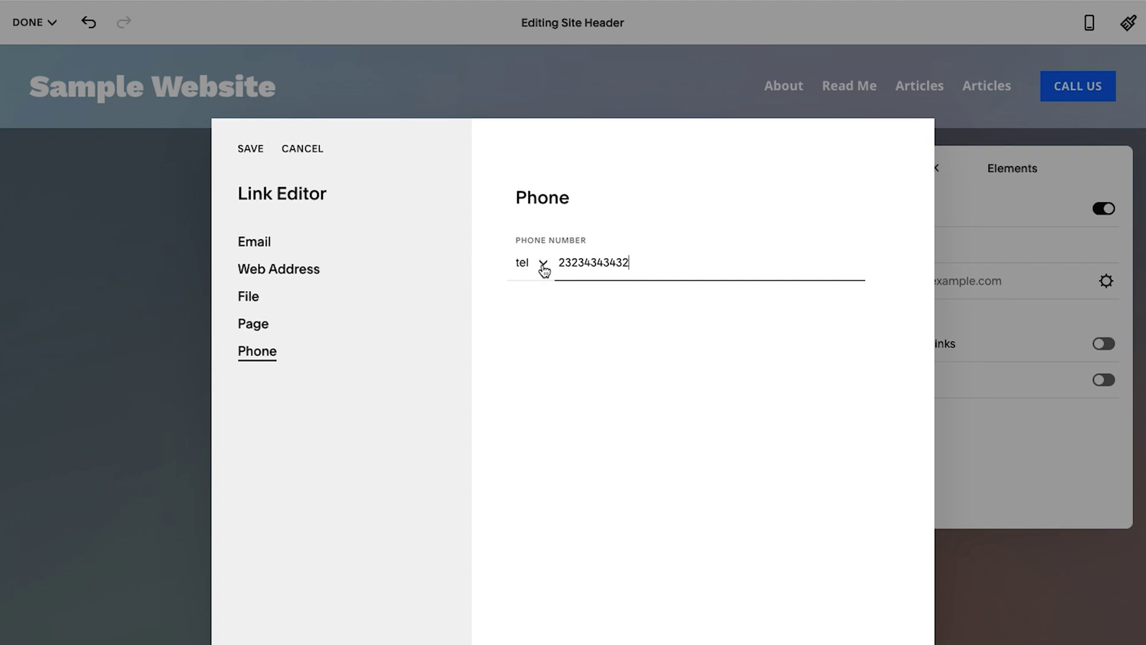
pyautogui.click(541, 263)
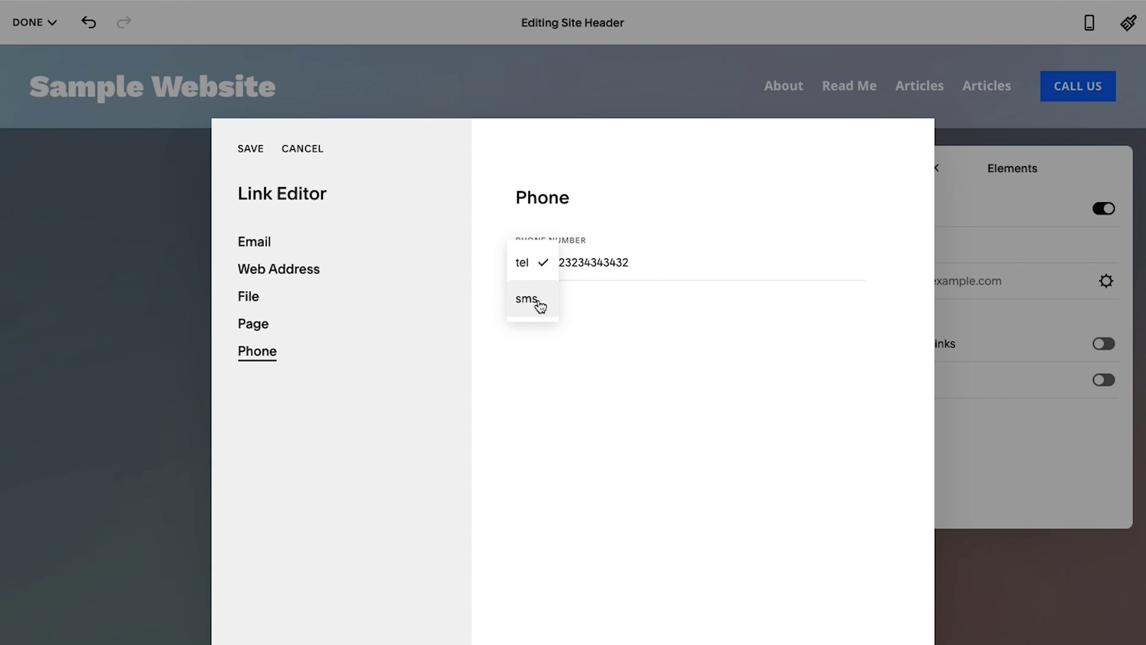
pyautogui.click(528, 298)
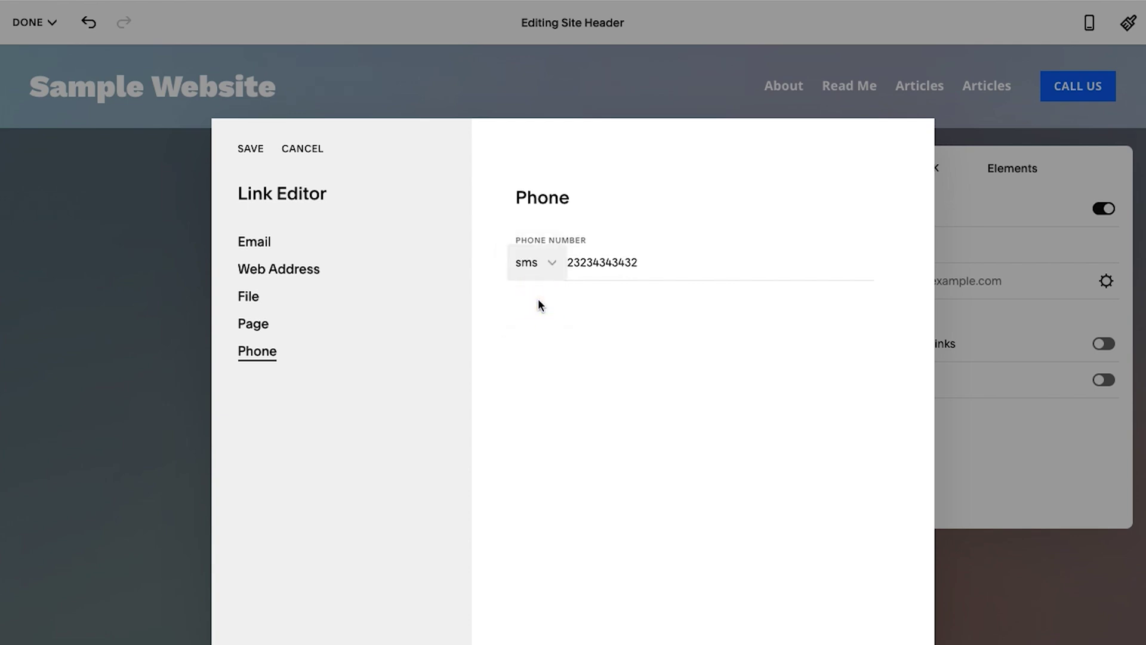
pyautogui.click(547, 267)
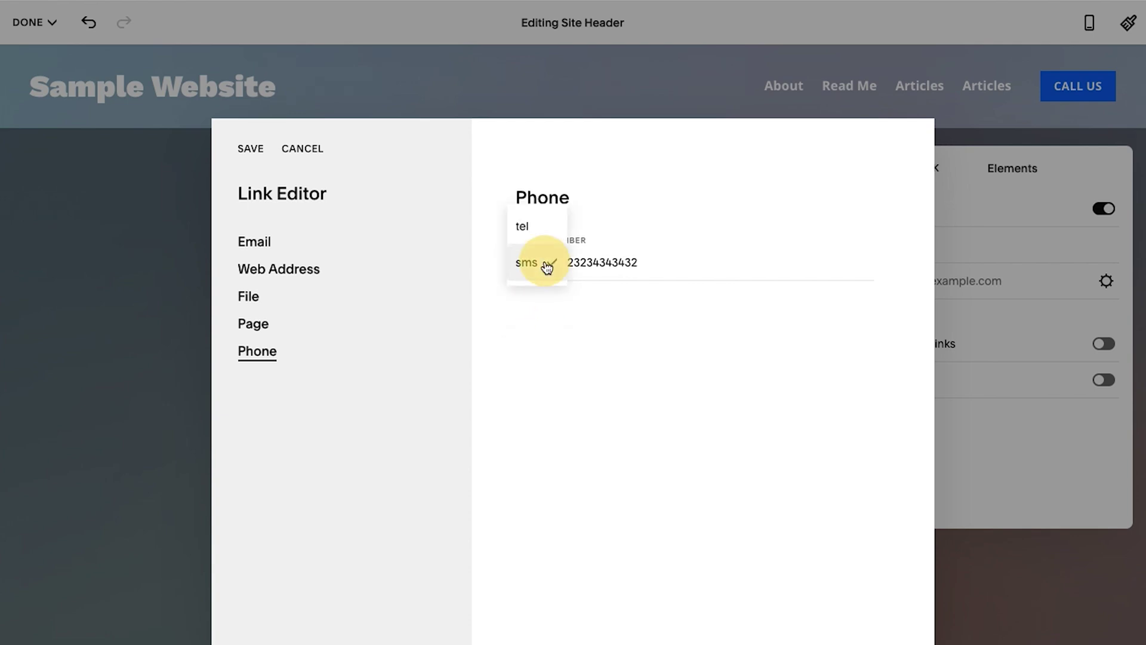
pyautogui.click(533, 234)
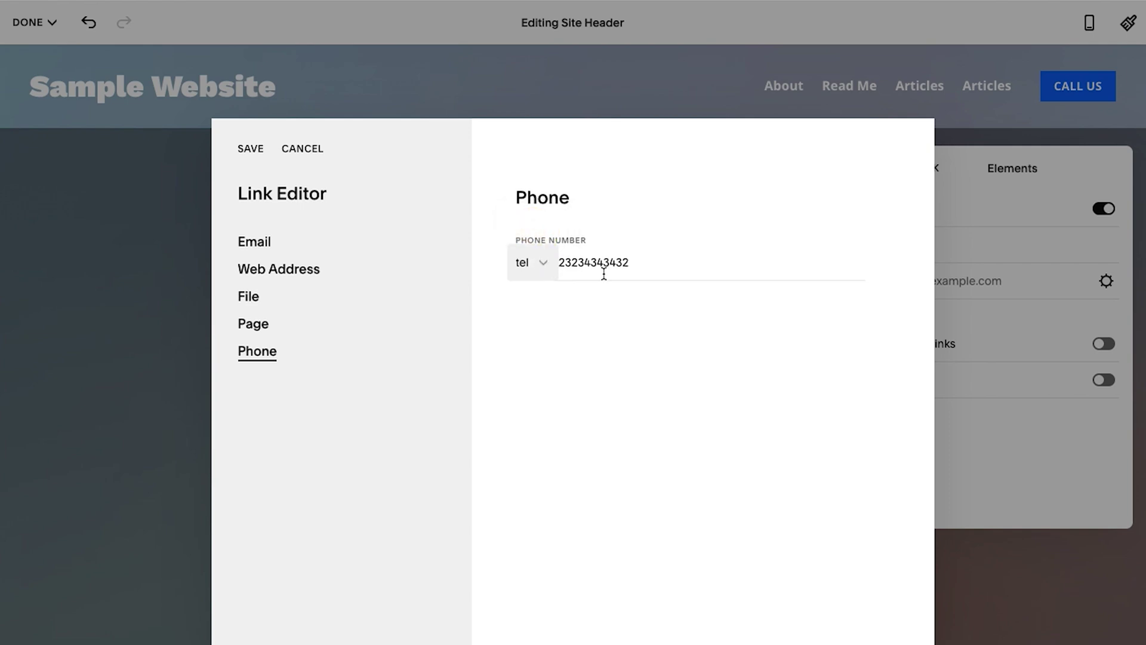
pyautogui.click(245, 149)
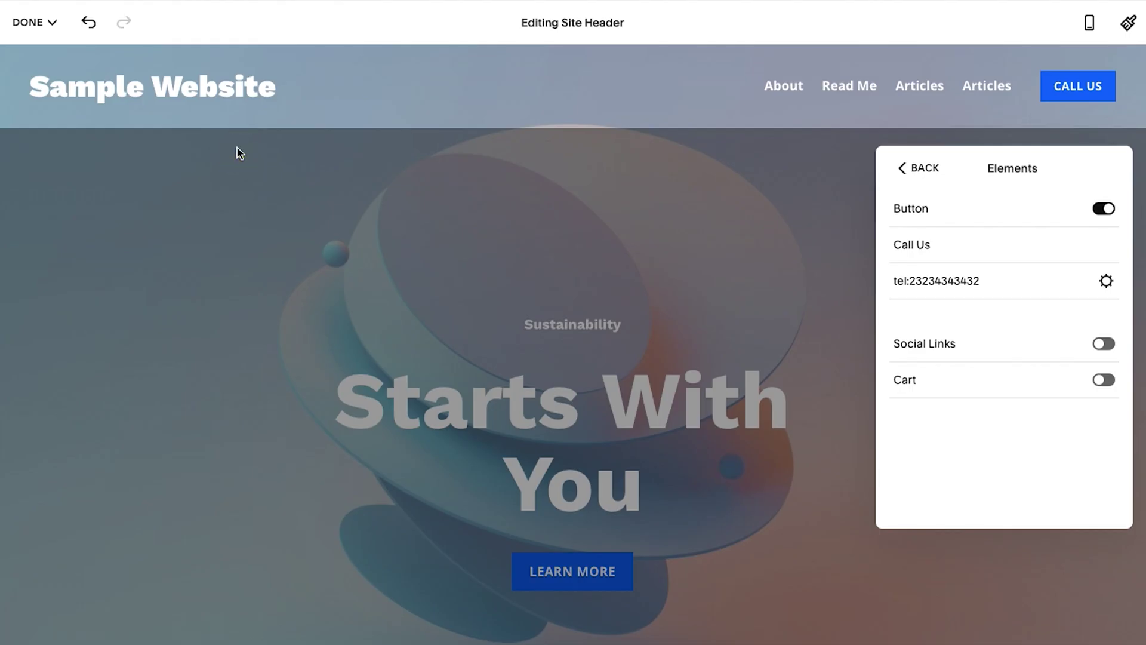
# Clear the saved phone link from the button's link field
pyautogui.click(977, 287)
pyautogui.hotkey('ctrl', 'a')
pyautogui.press('BackSpace')
# Retype the link as tel: plus the pasted phone number, with both dashes removed
pyautogui.write('tel:')
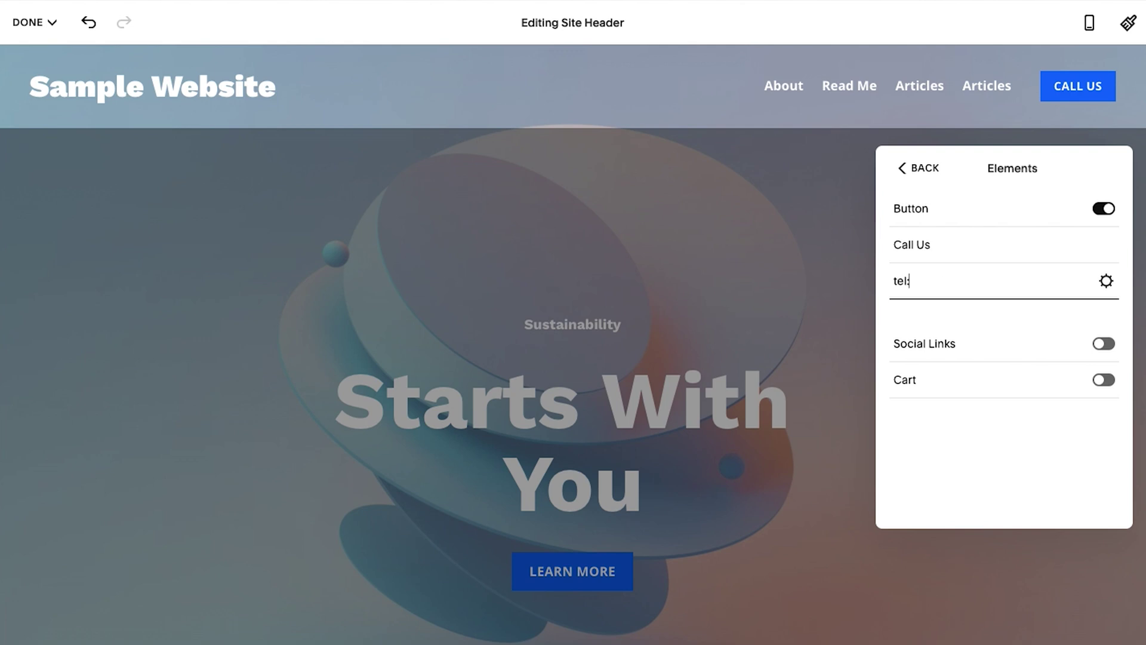
pyautogui.hotkey('ctrl', 'v')
pyautogui.click(955, 280)
pyautogui.press('BackSpace')
pyautogui.click(932, 281)
pyautogui.press('BackSpace')
pyautogui.click(1000, 279)
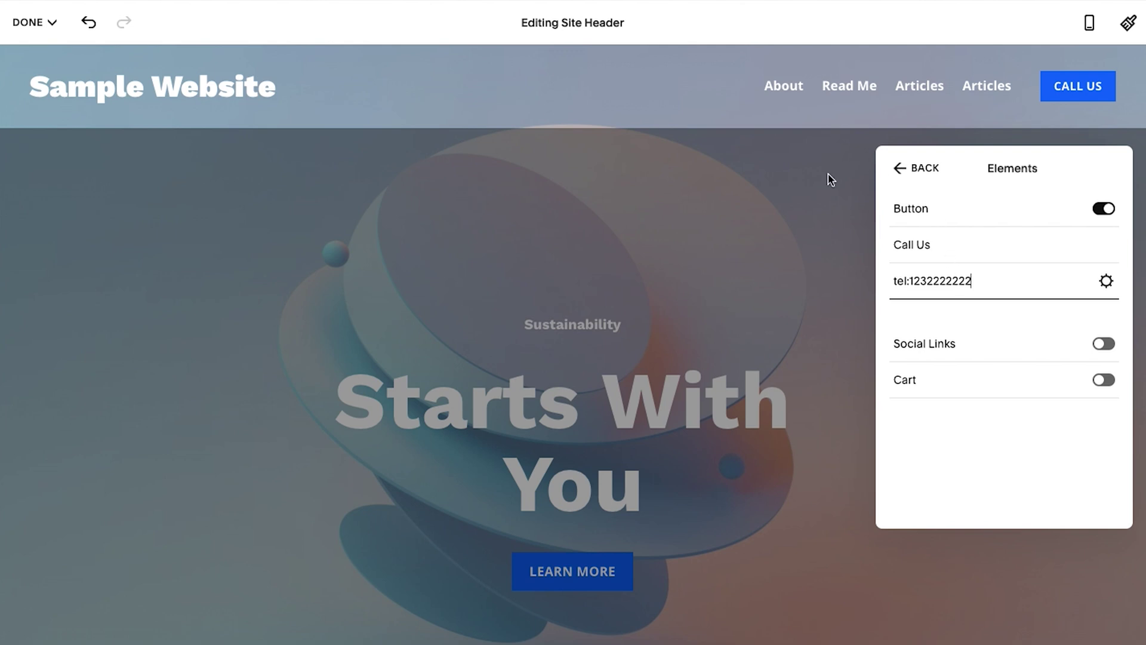
pyautogui.click(674, 180)
# Save the header changes and verify CALL US triggers a phone call prompt
pyautogui.moveTo(641, 94)
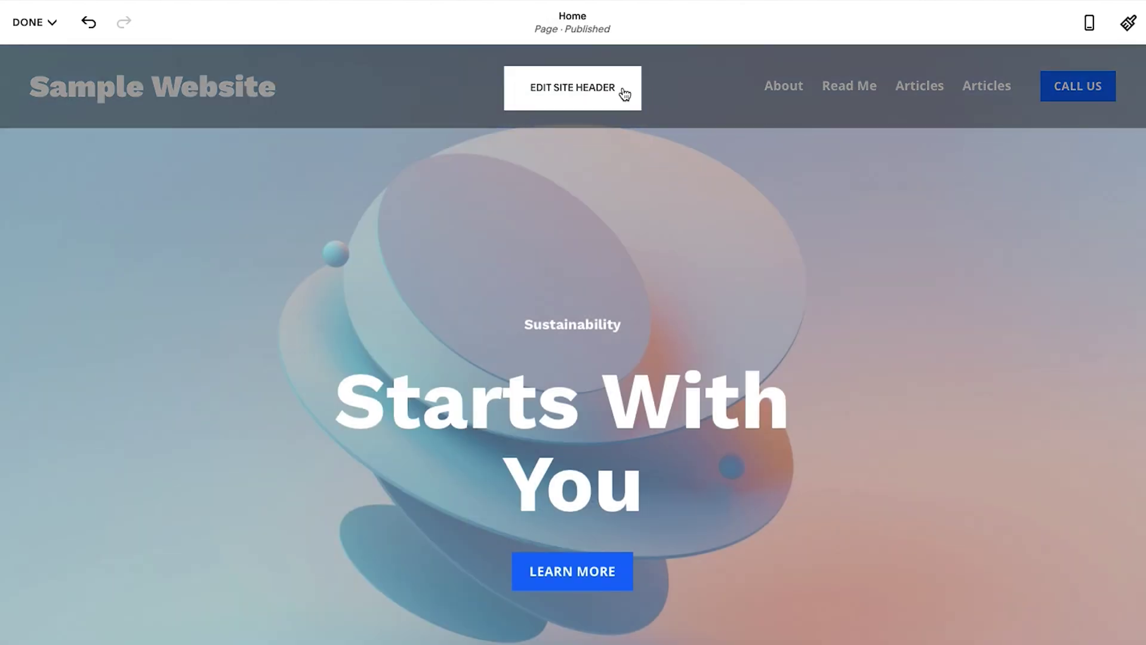
pyautogui.click(28, 22)
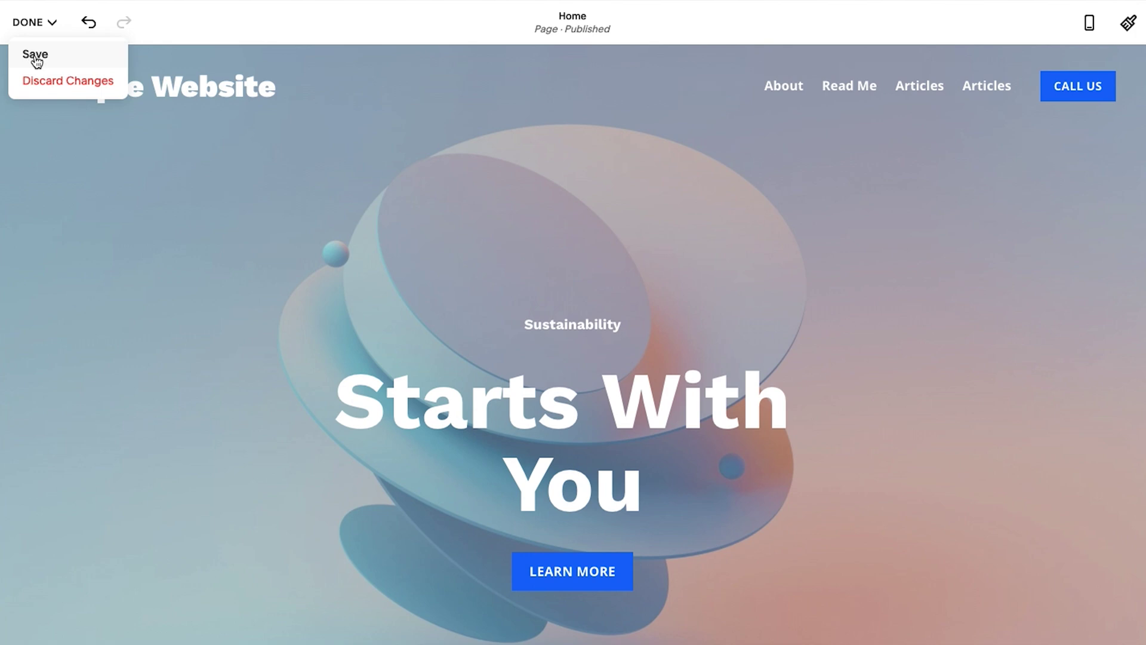
pyautogui.click(37, 53)
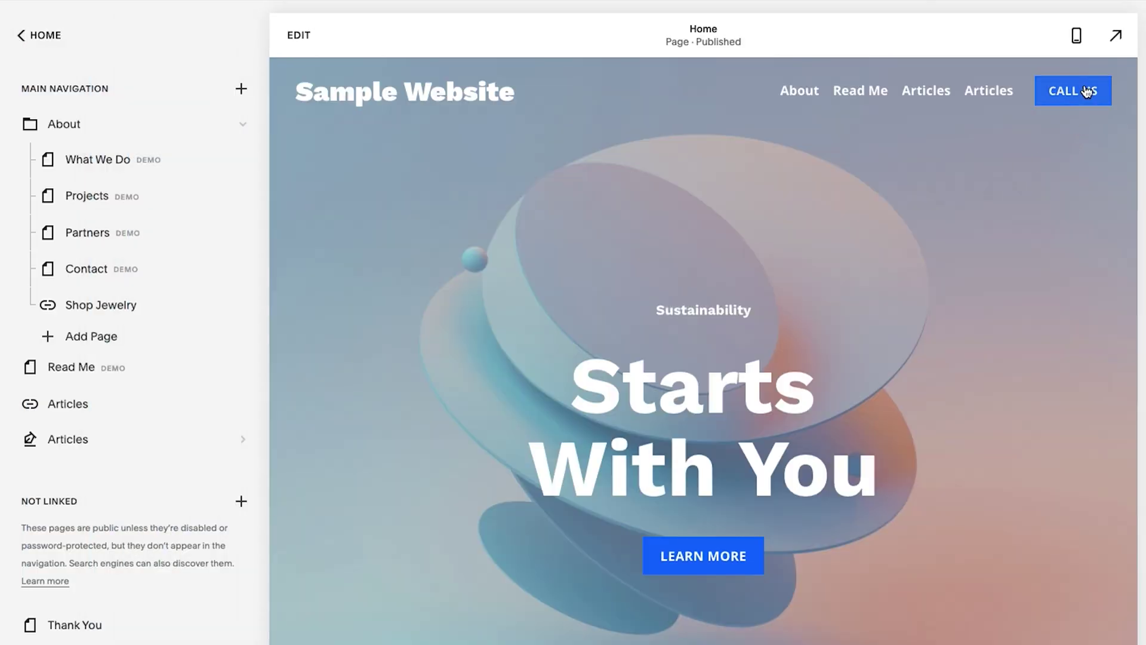
pyautogui.click(1086, 90)
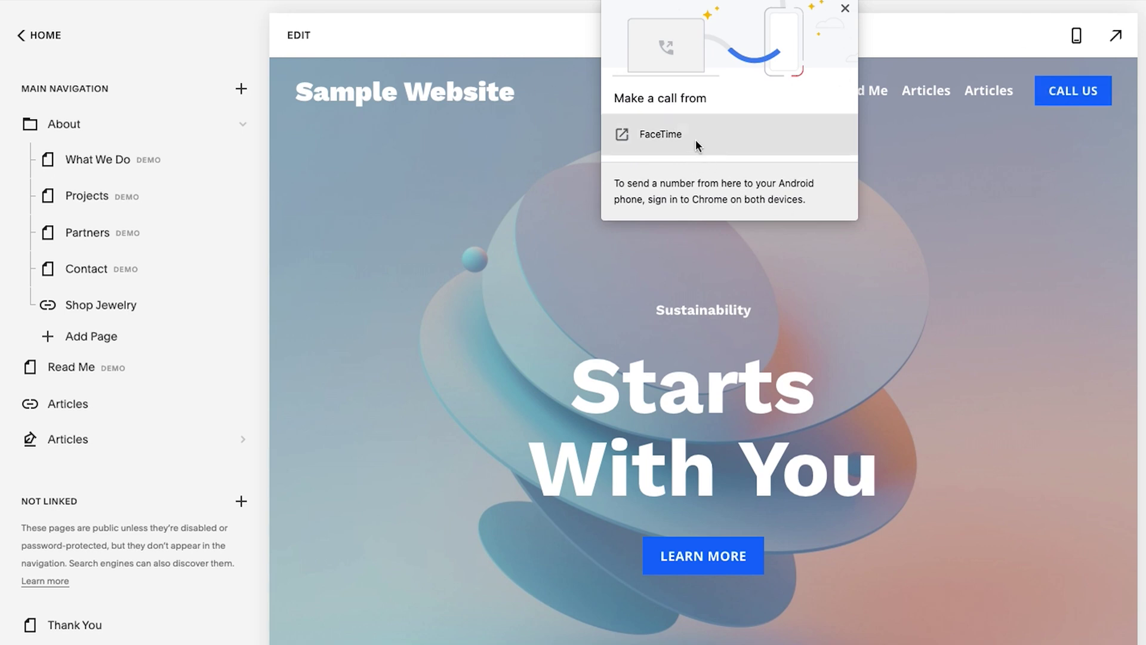
pyautogui.click(844, 8)
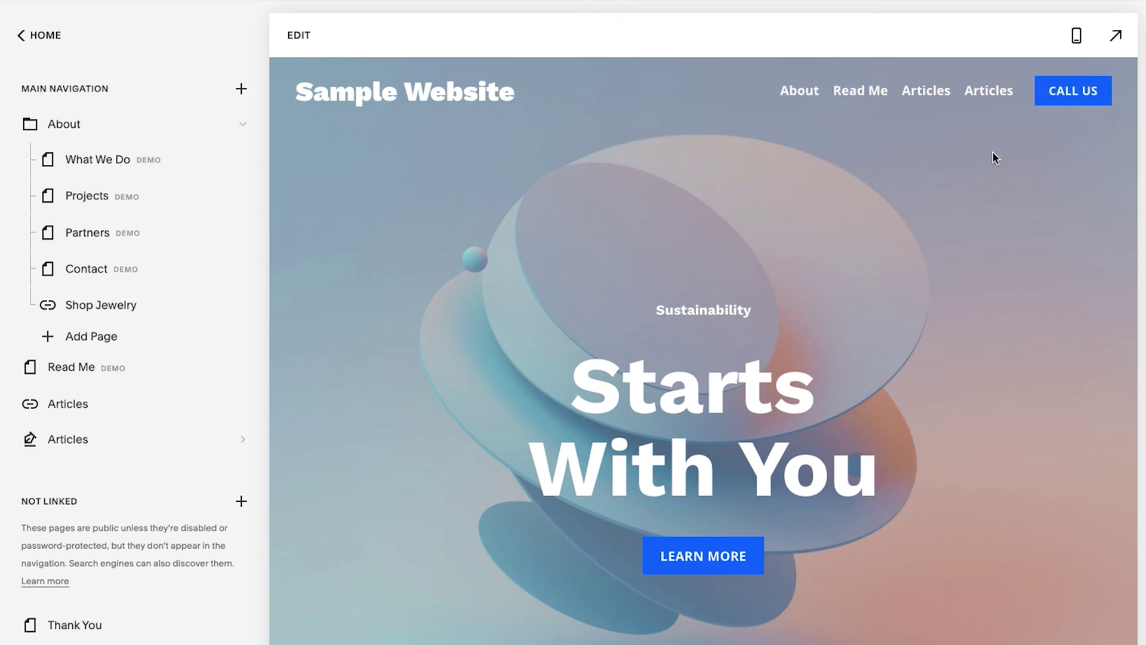
pyautogui.click(1078, 37)
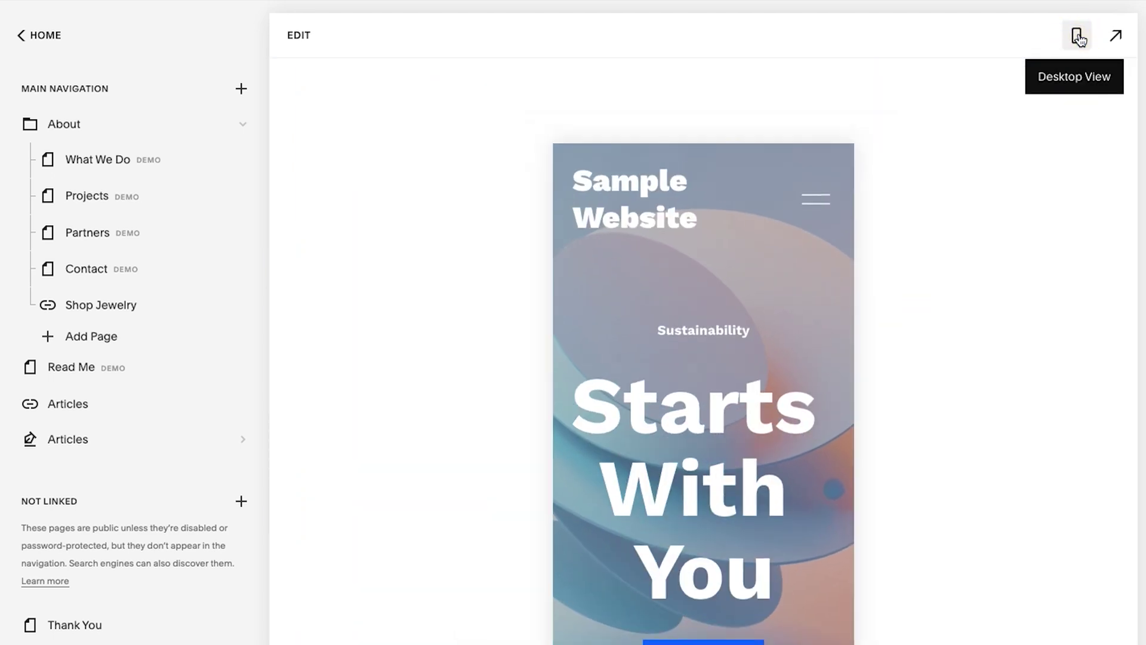
pyautogui.click(815, 200)
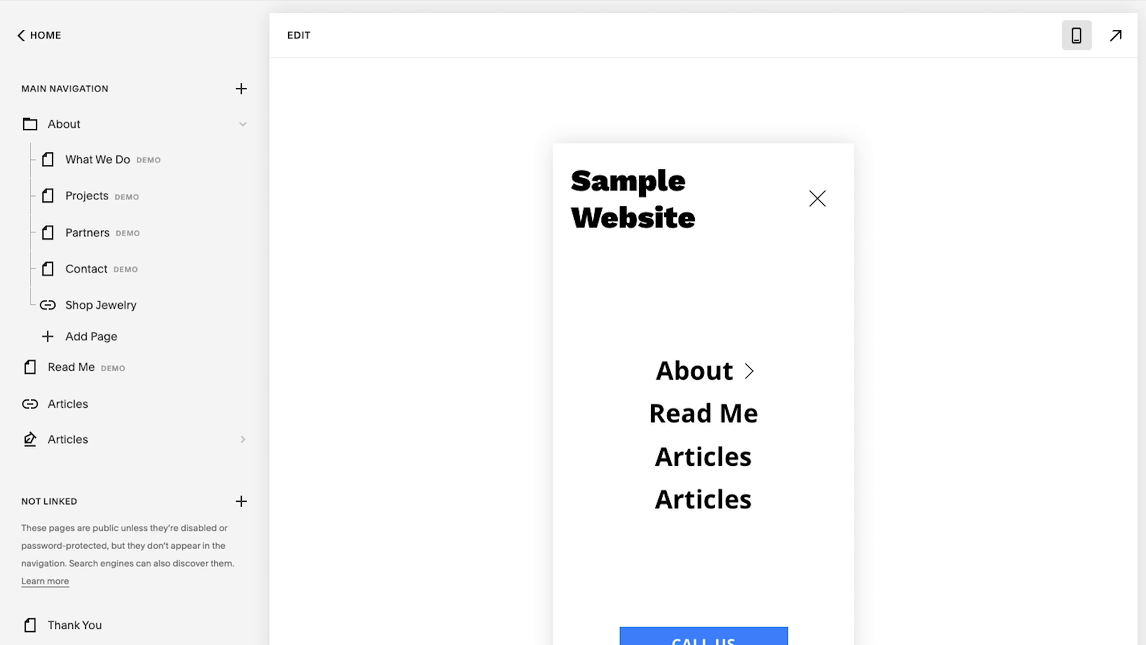
pyautogui.click(818, 199)
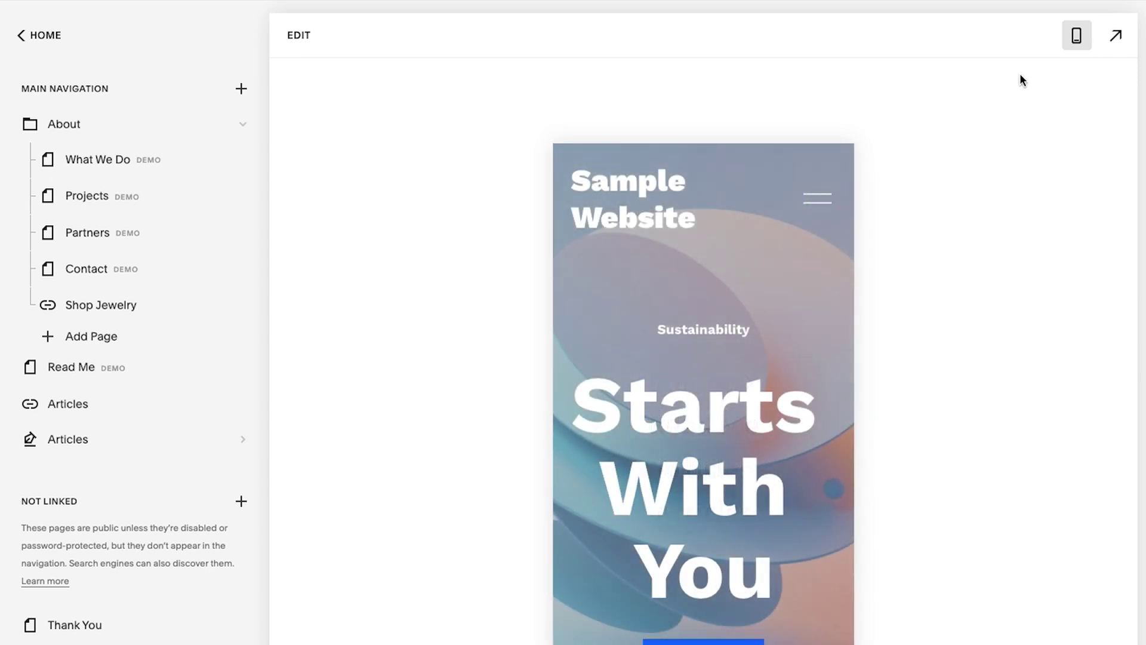
pyautogui.click(1080, 35)
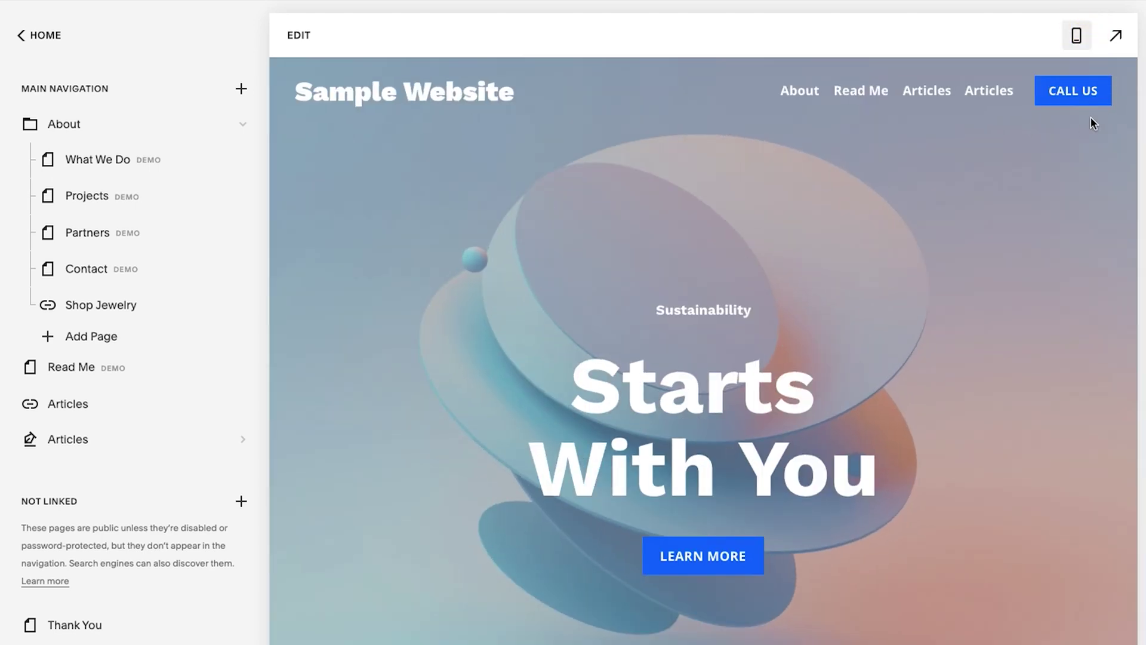